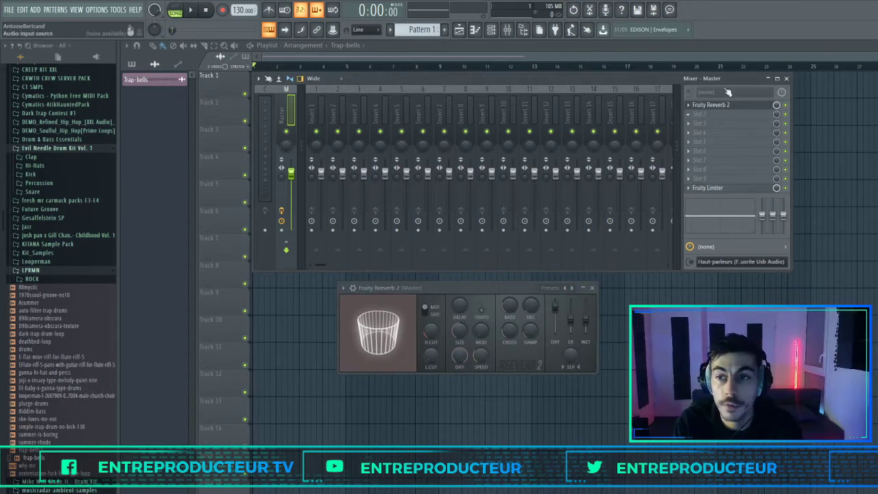
Move the Fruity Reeverb 2 window below the mixer and play the trap bells loop with the reverb bypassed and enabled
left_click_drag(475, 289, 392, 296)
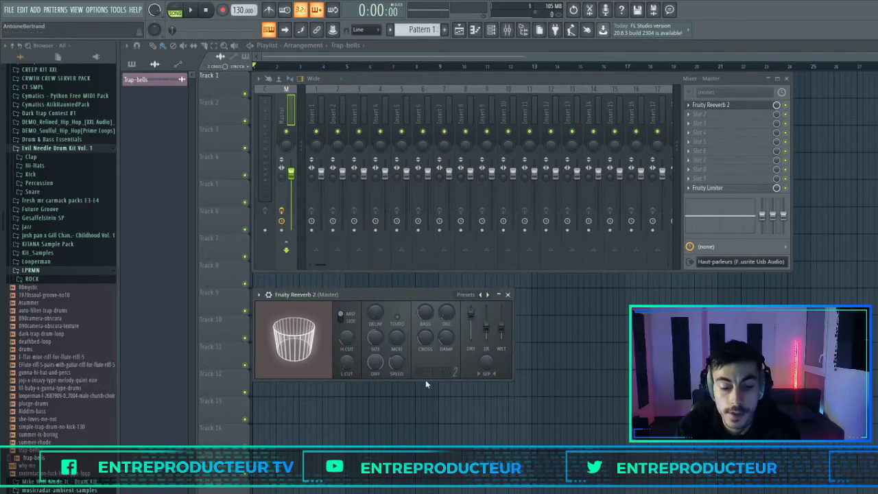
mouse_move(384, 295)
left_mouse_down()
mouse_move(406, 286)
mouse_move(385, 294)
left_mouse_up()
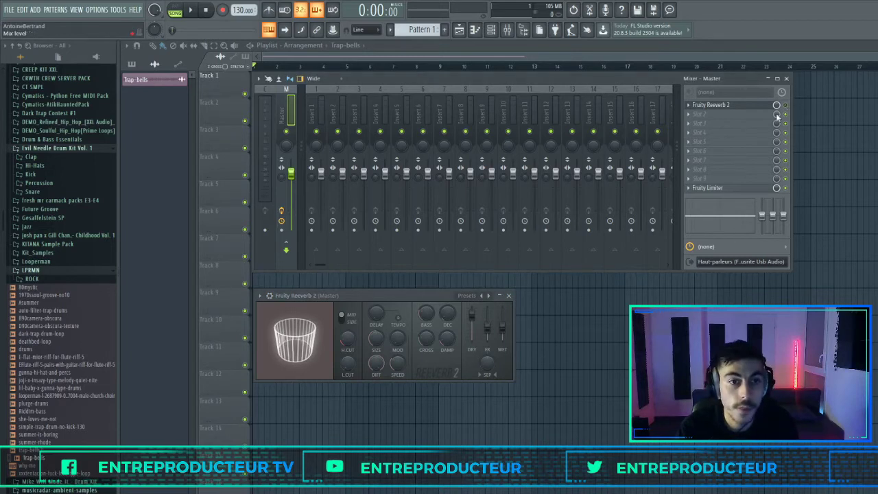
key("space")
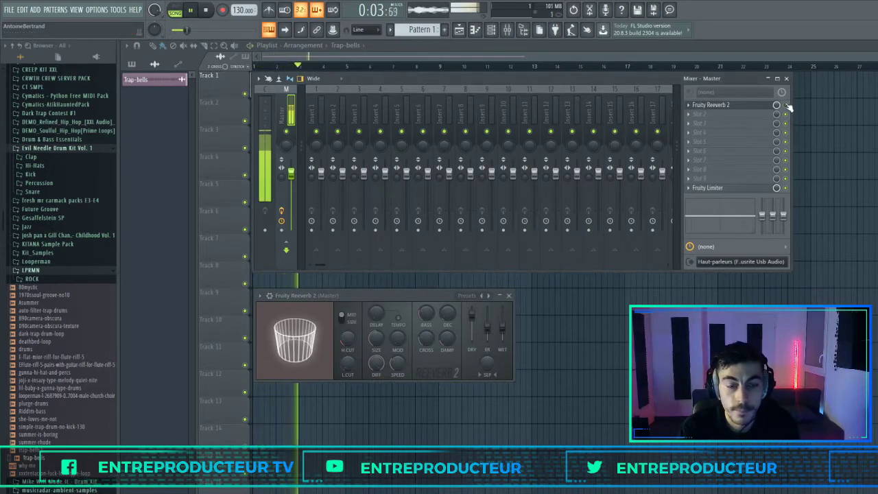
key("space")
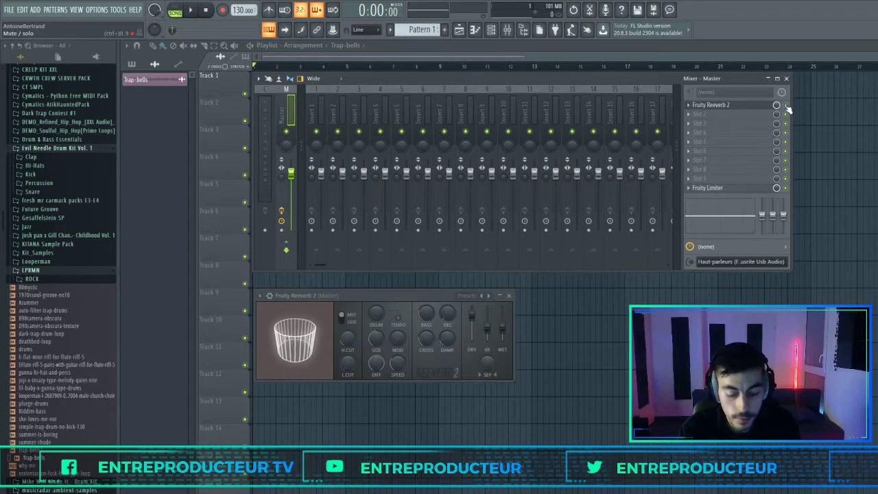
key("space")
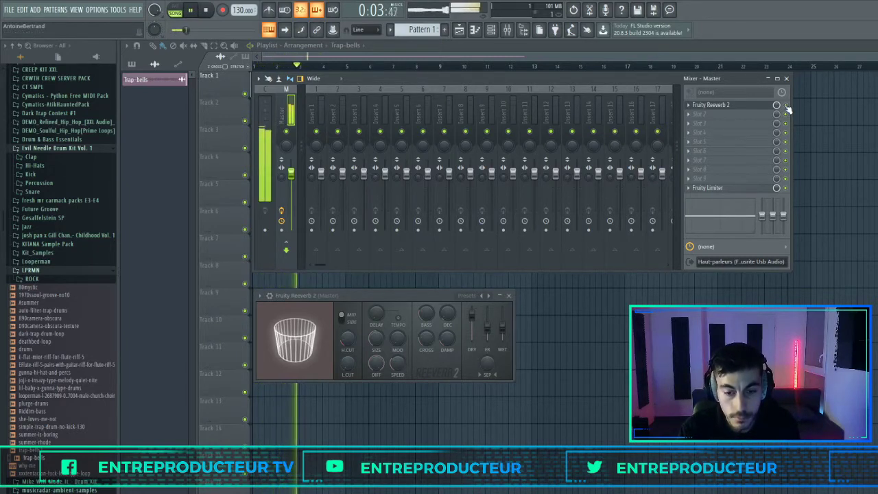
key("space")
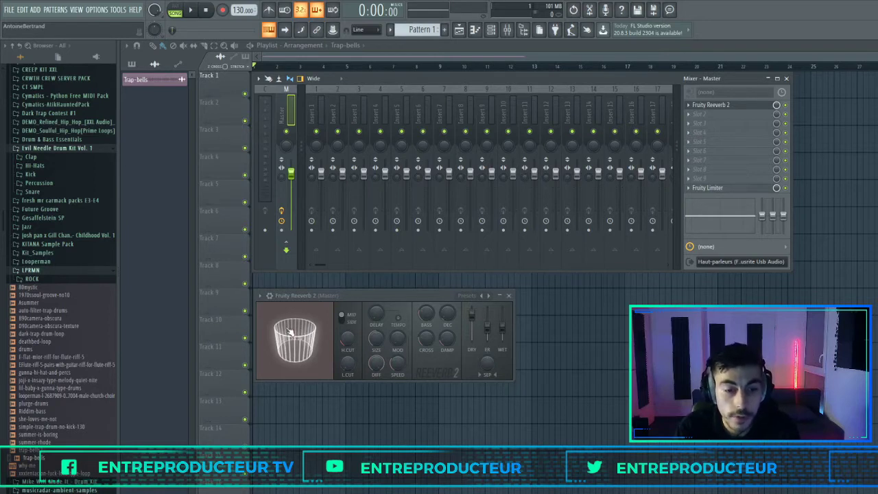
Increase the reverb's room size and audition the loop while varying the dry level
left_click_drag(304, 342, 310, 338)
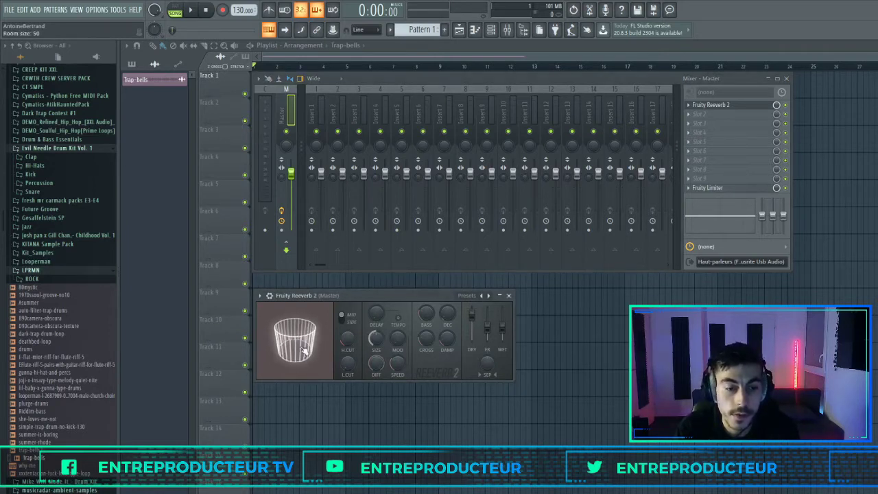
left_click_drag(376, 339, 376, 332)
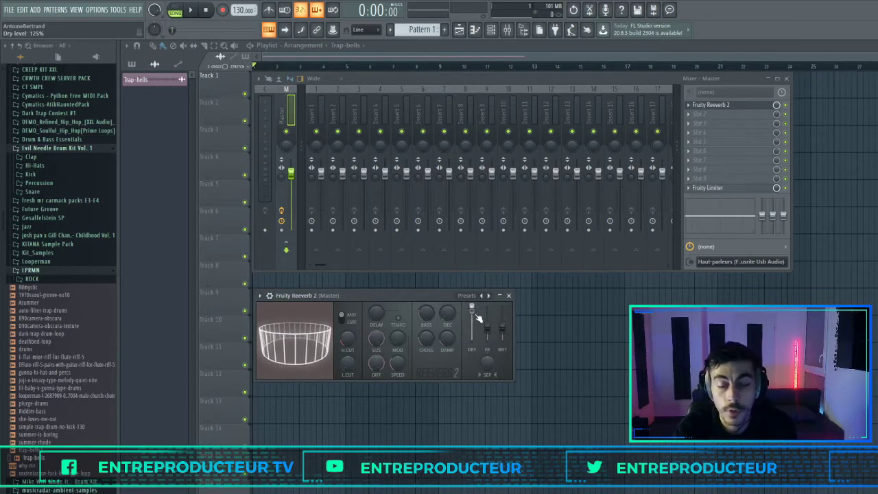
key("space")
left_click_drag(476, 315, 477, 345)
key("space")
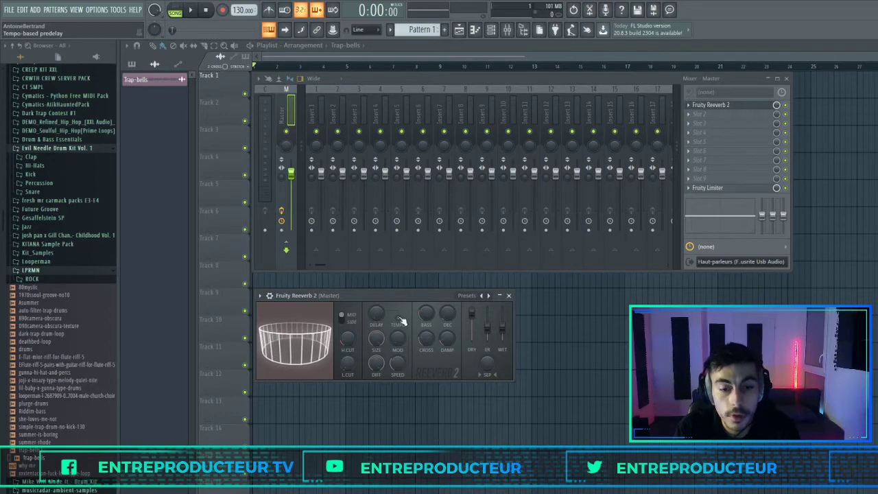
left_click_drag(474, 315, 472, 335)
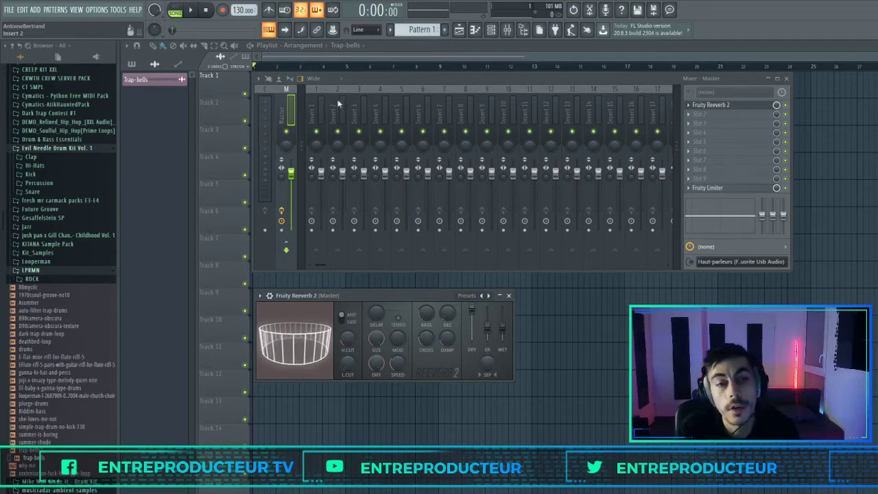
Select several insert tracks in the mixer and lower the master reverb's dry level to its minimum
left_click(358, 110)
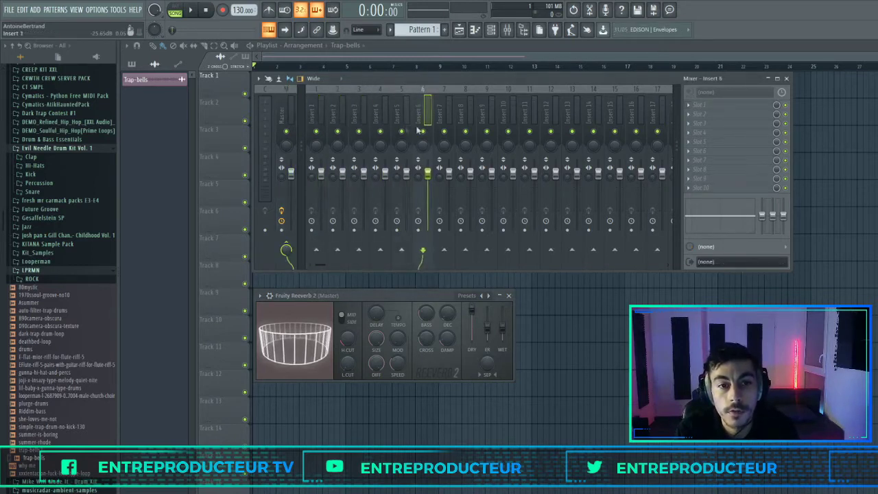
left_click(445, 116)
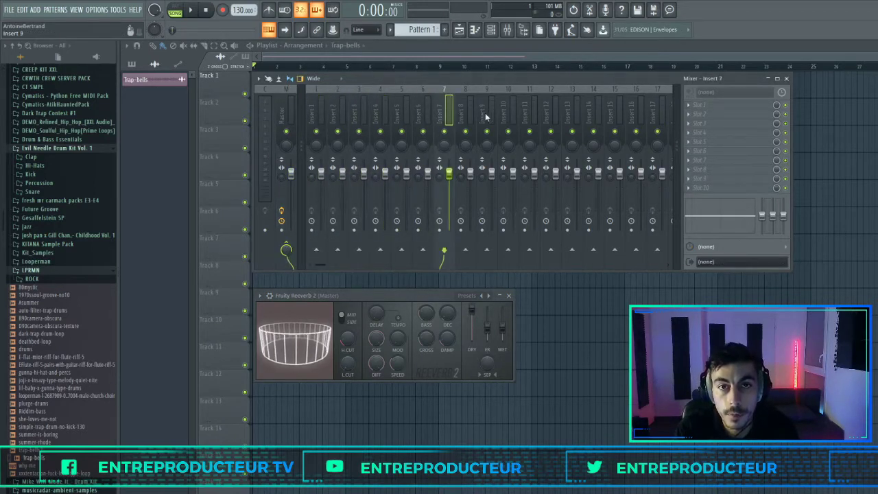
left_click(316, 103)
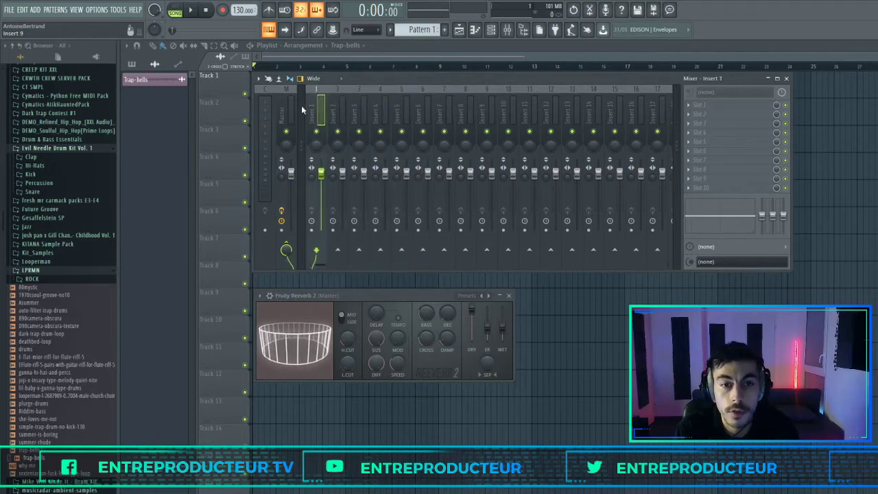
left_click_drag(472, 310, 471, 311)
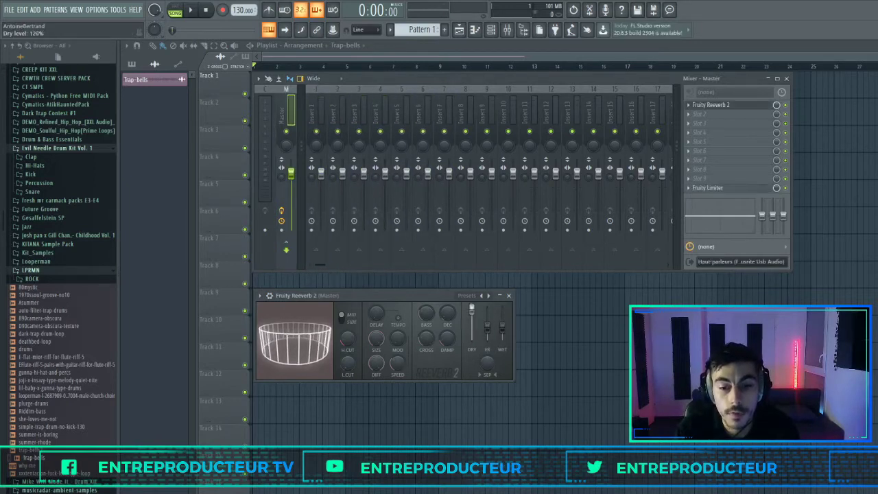
left_click(312, 122)
left_click(336, 123)
left_click(356, 123)
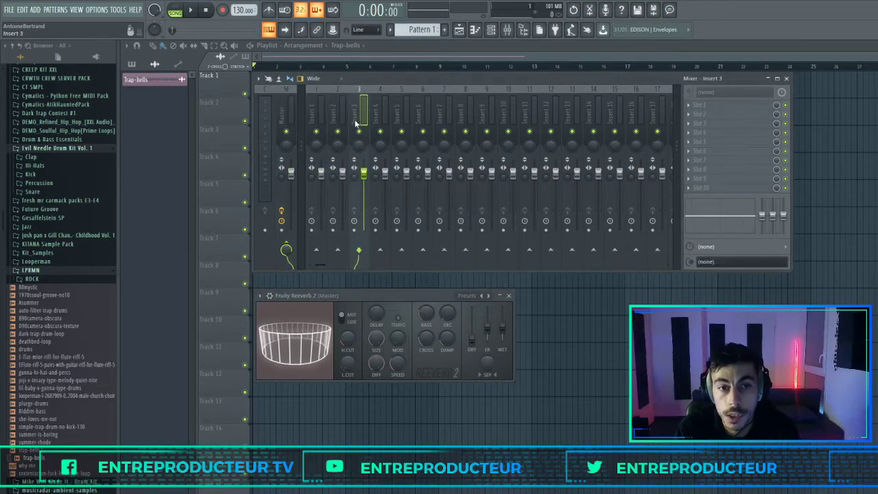
Raise the reverb's dry level again, set its wet level to 0% and play the loop
left_click_drag(503, 328, 503, 316)
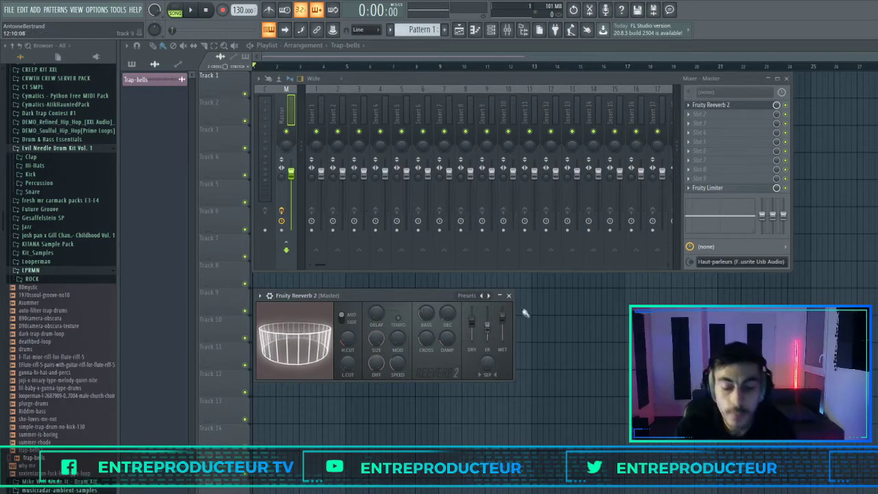
left_click_drag(472, 319, 503, 340)
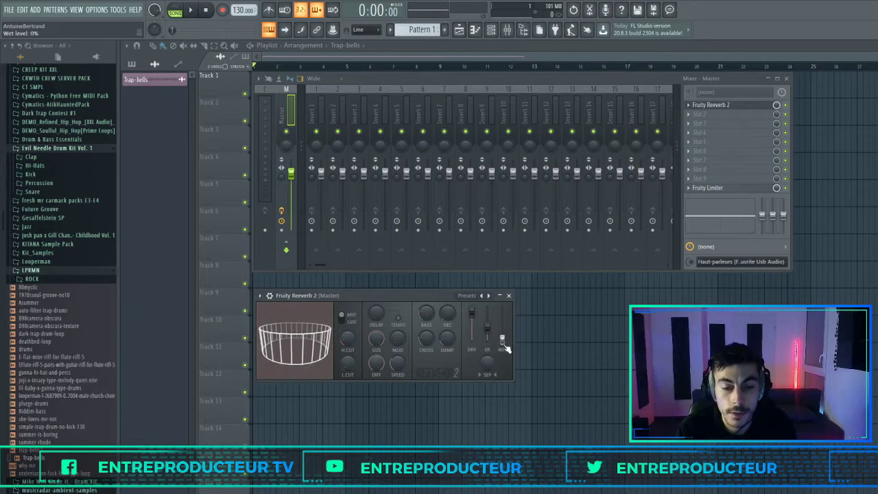
key("space")
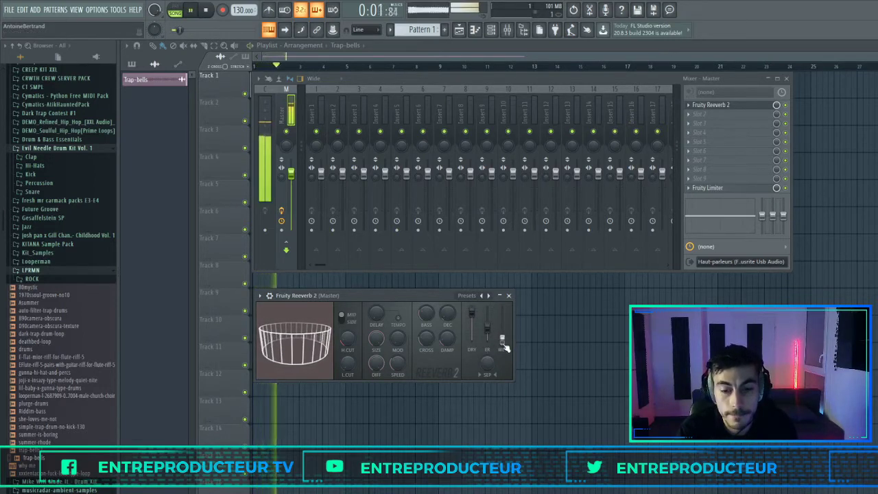
key("space")
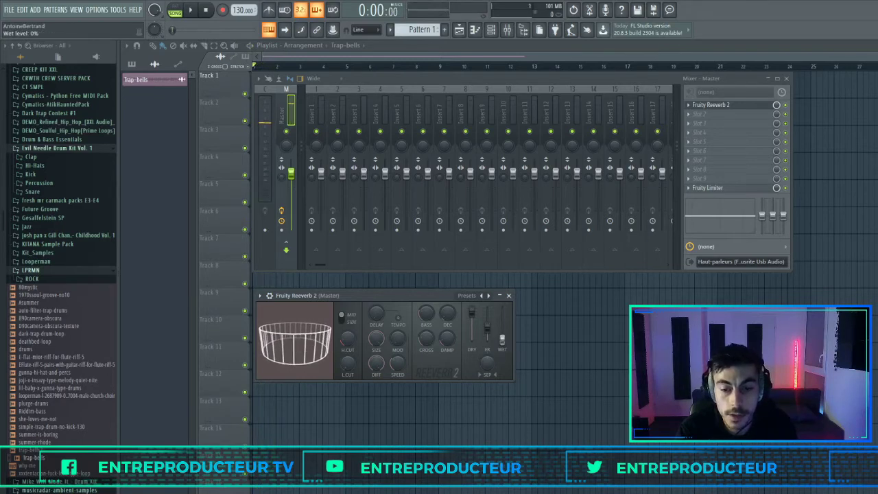
Raise the reverb's wet level to about 113% while the loop plays
key("space")
left_click_drag(506, 344, 502, 309)
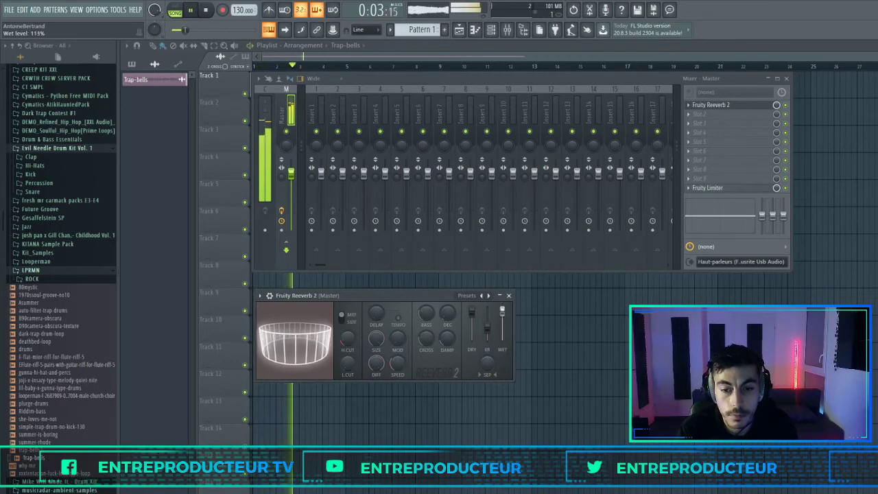
key("space")
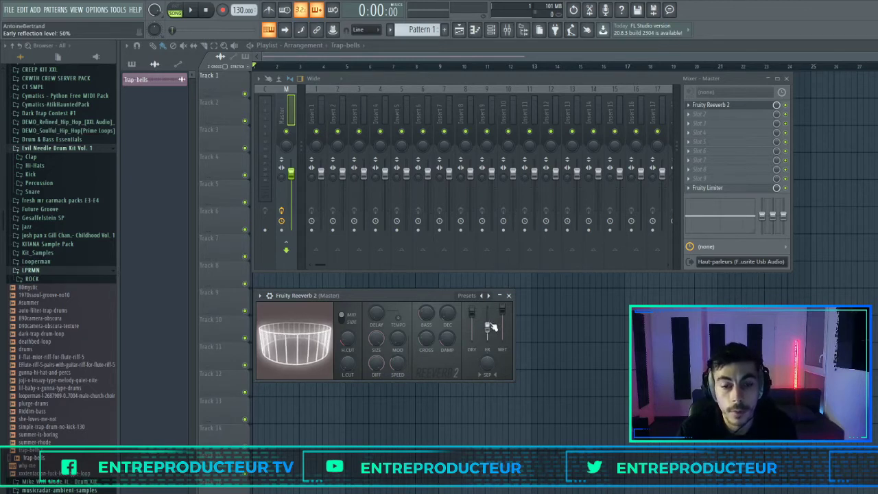
Raise the early reflection level to maximum, lower the dry level to its minimum and audition the loop
left_click_drag(487, 320, 471, 339)
key("space")
key("space")
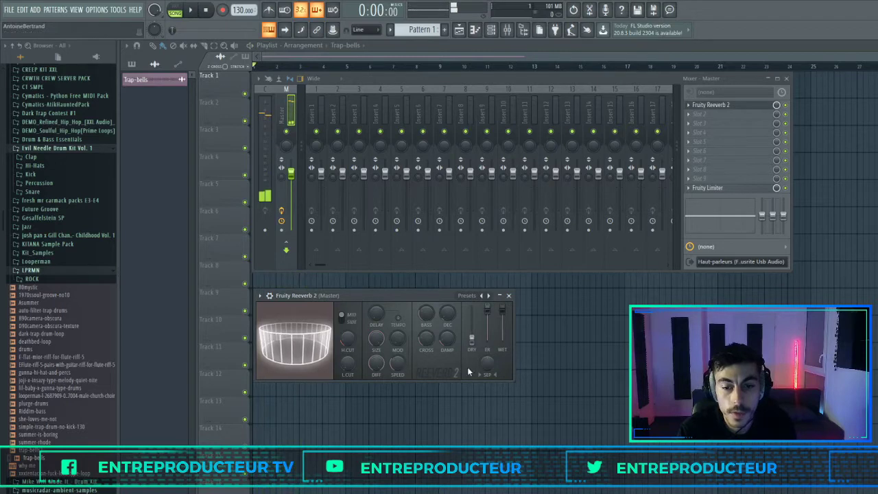
Audition the loop while lowering early reflections to 0% and raising the dry level to about 102%, and bring some early reflections back
key("space")
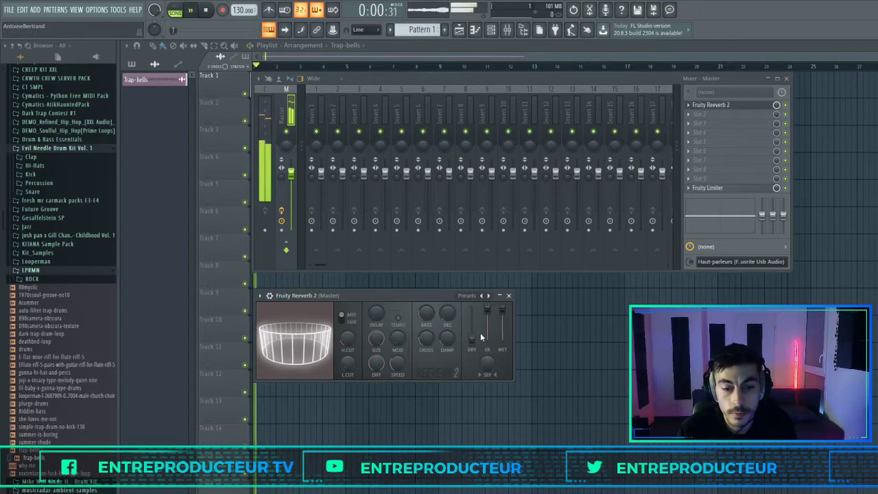
mouse_move(490, 315)
left_mouse_down()
mouse_move(488, 349)
mouse_move(476, 323)
left_mouse_up()
key("space")
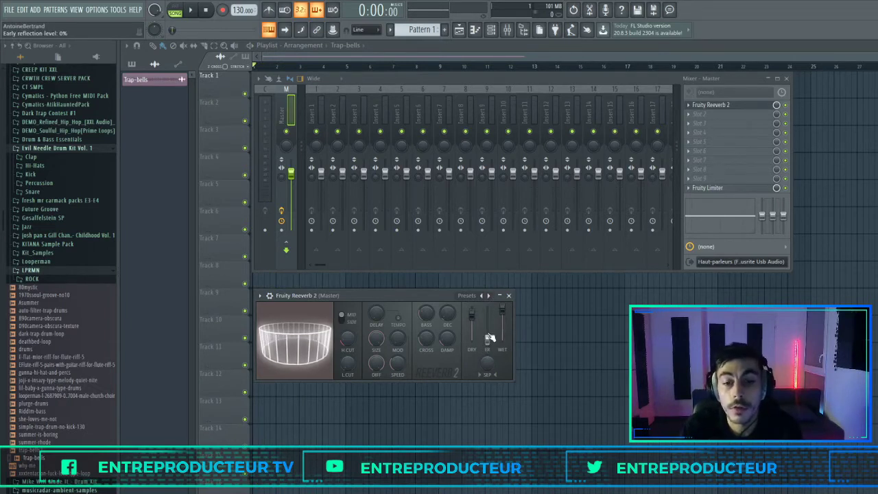
left_click_drag(488, 336, 488, 333)
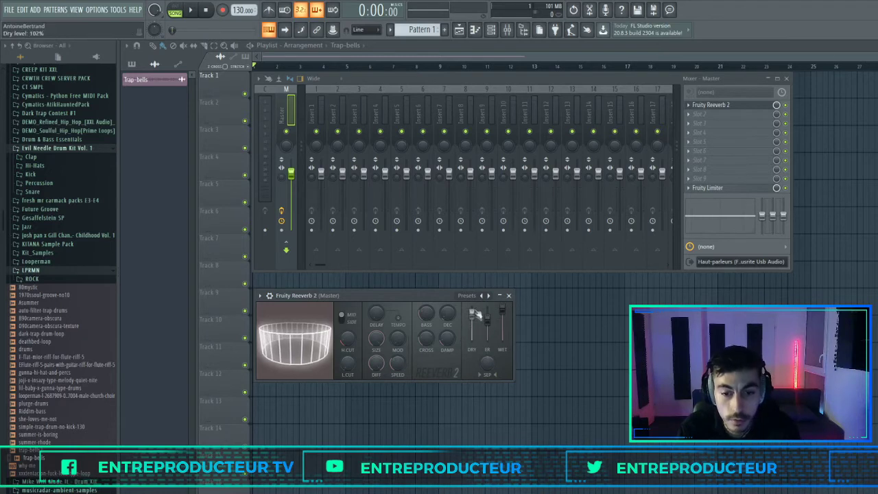
Load the Cathedral reverb preset and audition the loop with the decay time raised to about 10.4 seconds
left_click(489, 295)
left_click(482, 296)
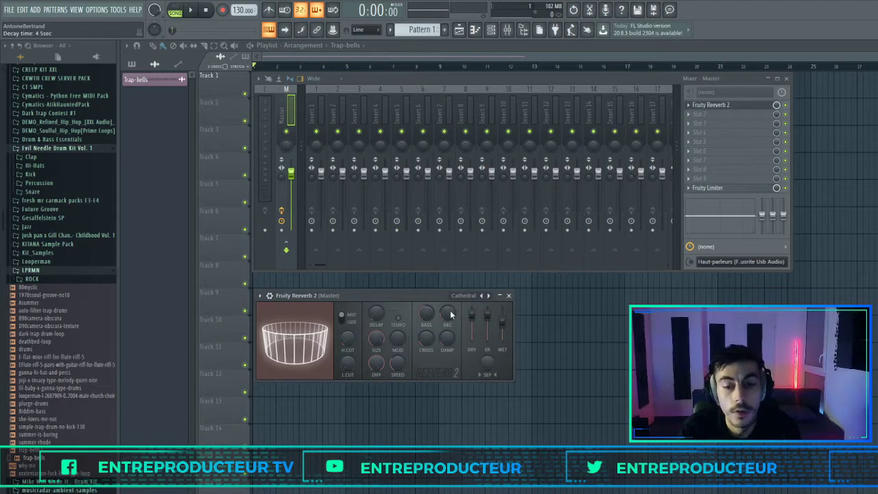
key("space")
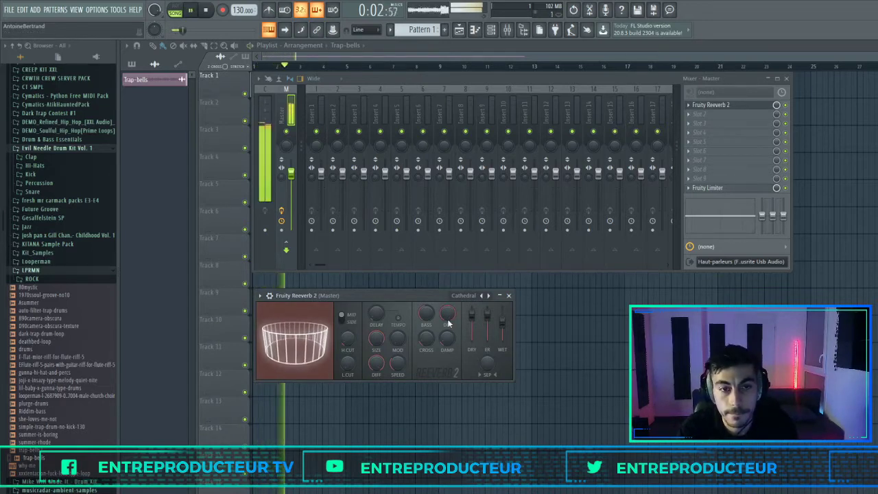
key("space")
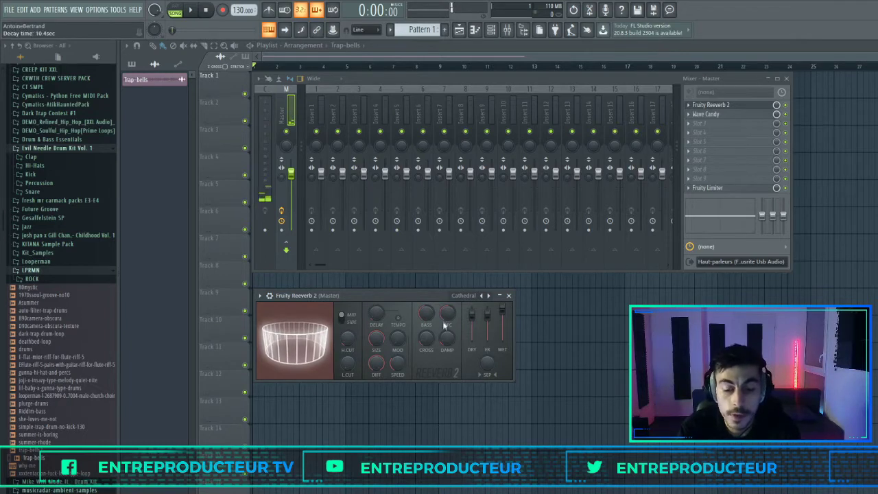
Adjust the reverb's bass multiplier and decay time and audition the loop
mouse_move(426, 313)
left_mouse_down()
mouse_move(426, 327)
mouse_move(426, 311)
left_mouse_up()
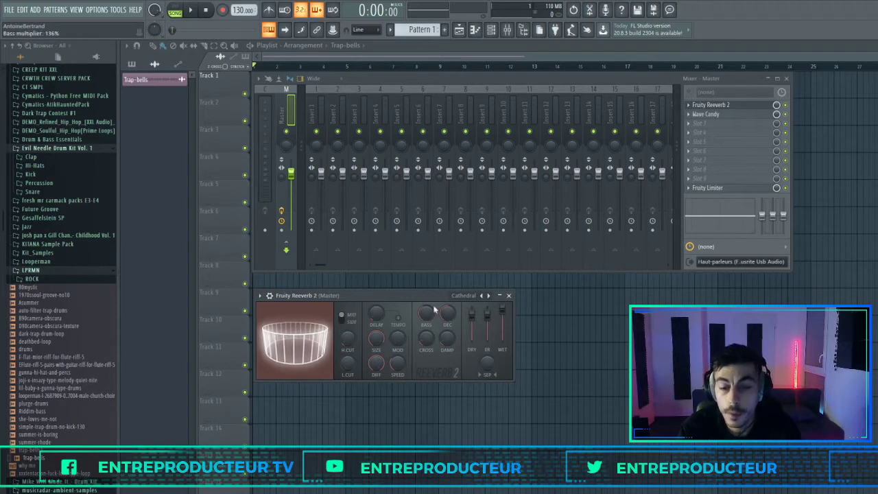
left_click_drag(446, 313, 447, 363)
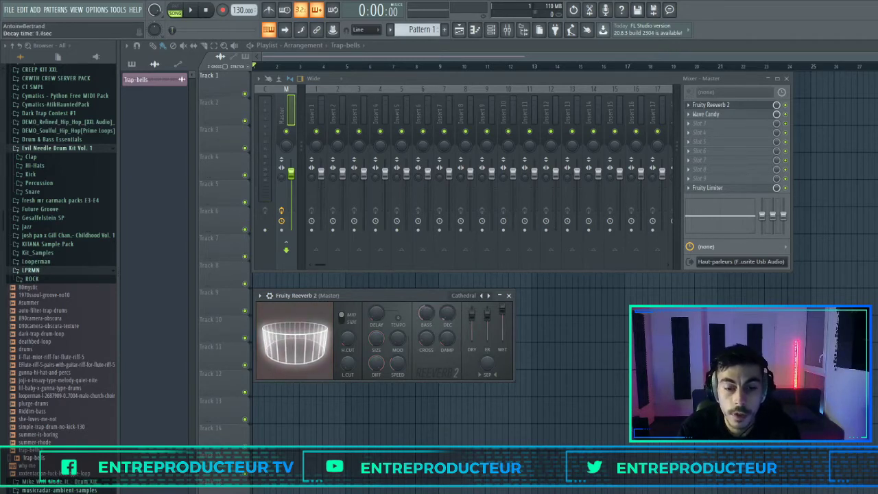
left_click_drag(427, 314, 427, 309)
key("space")
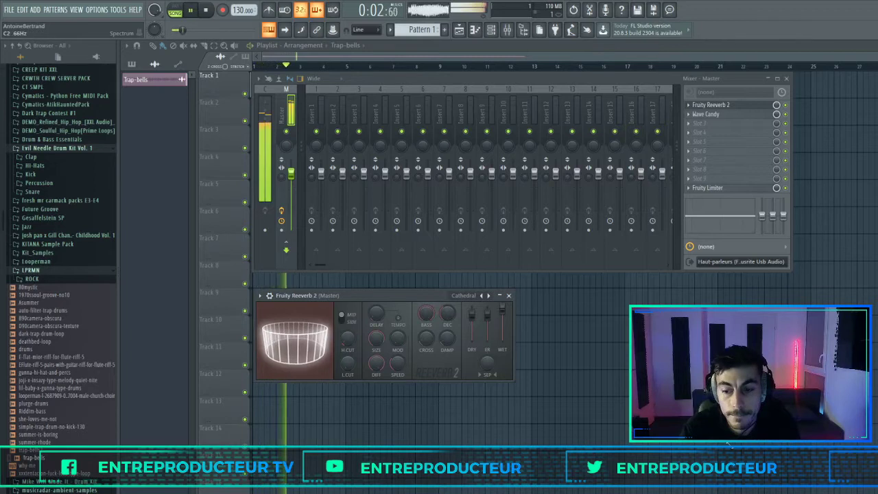
key("space")
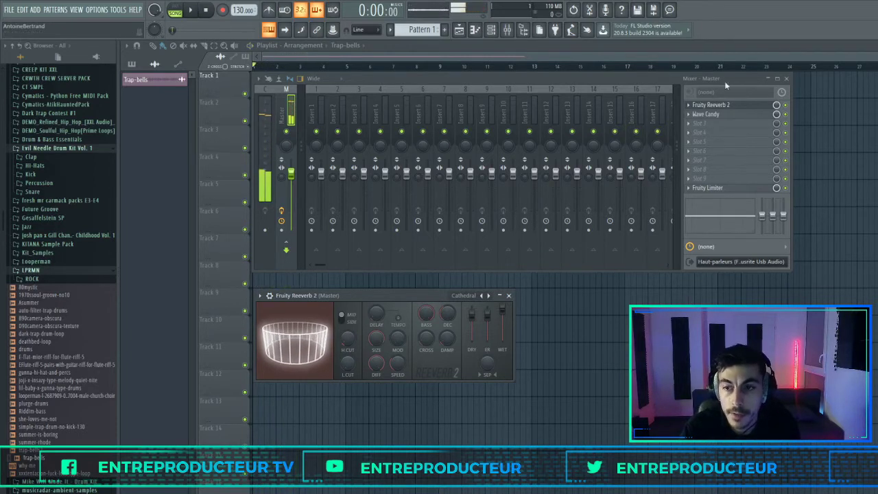
Toggle the Wave Candy analyzer window and play the loop with the reverb's high damping set to Off
double_click(734, 116)
left_click(734, 116)
left_click(735, 117)
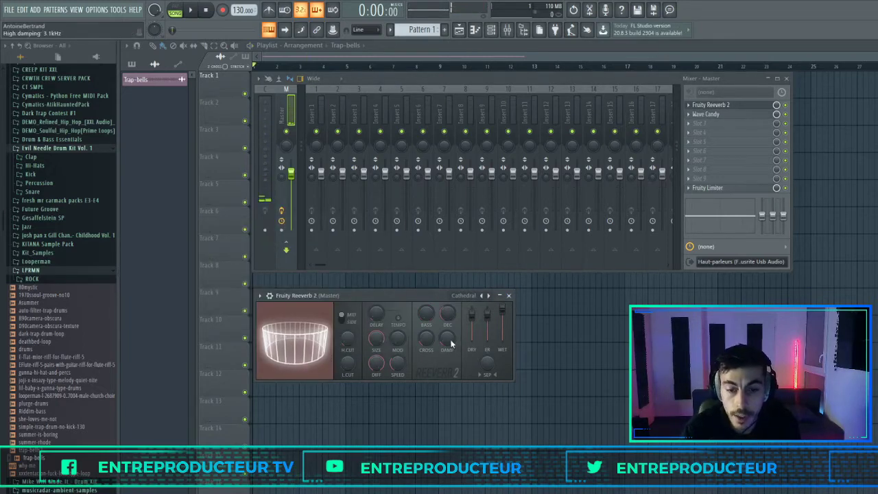
key("space")
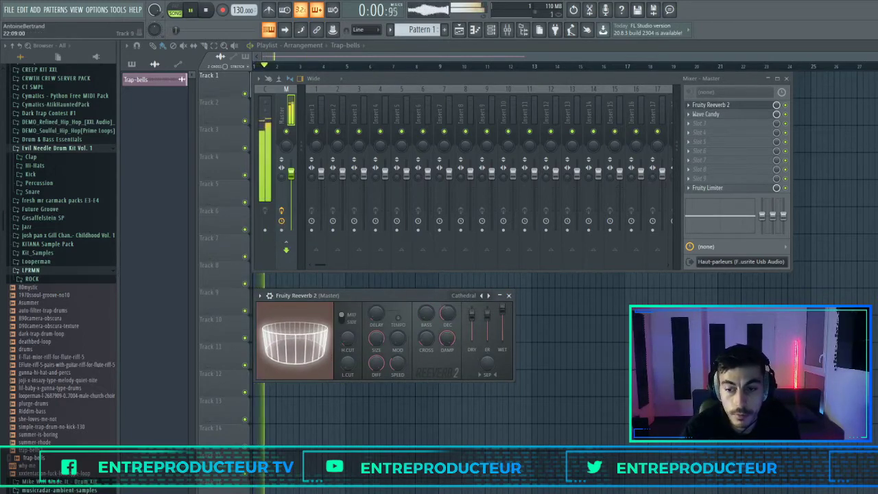
key("space")
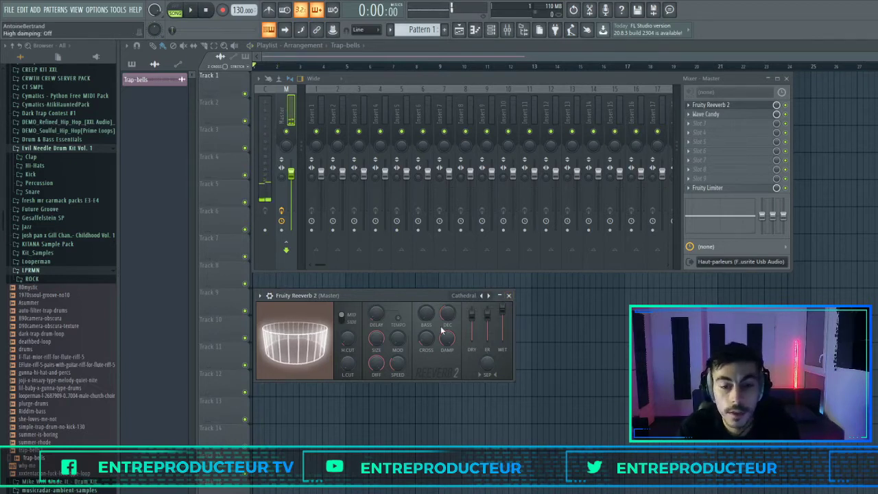
Reload the Cathedral preset in the reverb and adjust its high damping
mouse_move(446, 338)
left_mouse_down()
mouse_move(446, 348)
mouse_move(446, 335)
left_mouse_up()
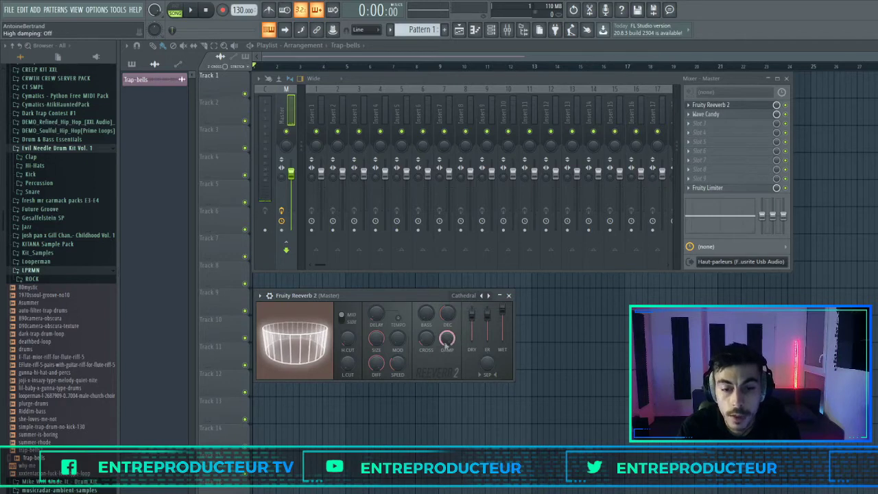
left_click(488, 295)
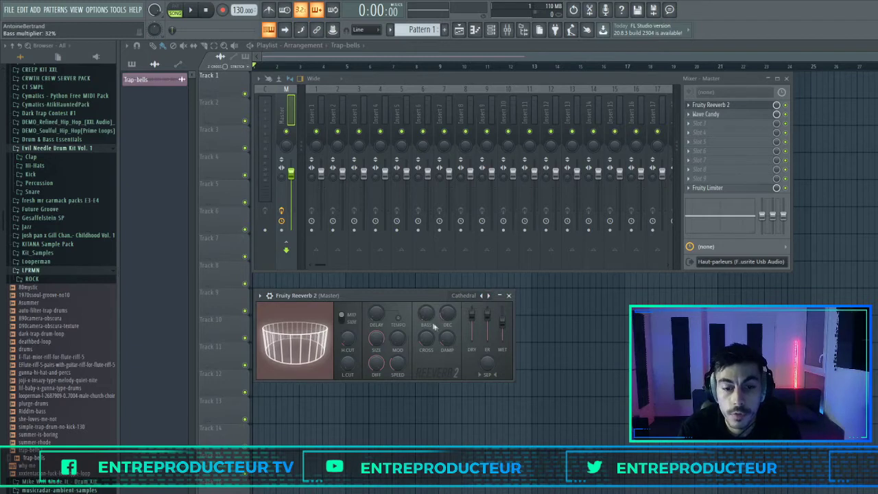
left_click_drag(448, 340, 448, 328)
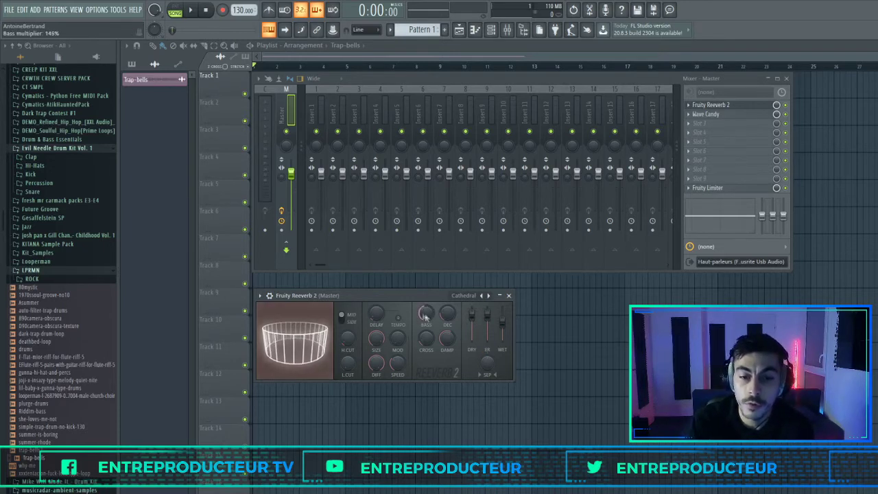
Move the reverb window up beneath the mixer, raise the wet level to 125% and lower high damping to about 11.9 kHz
left_click_drag(454, 296, 452, 280)
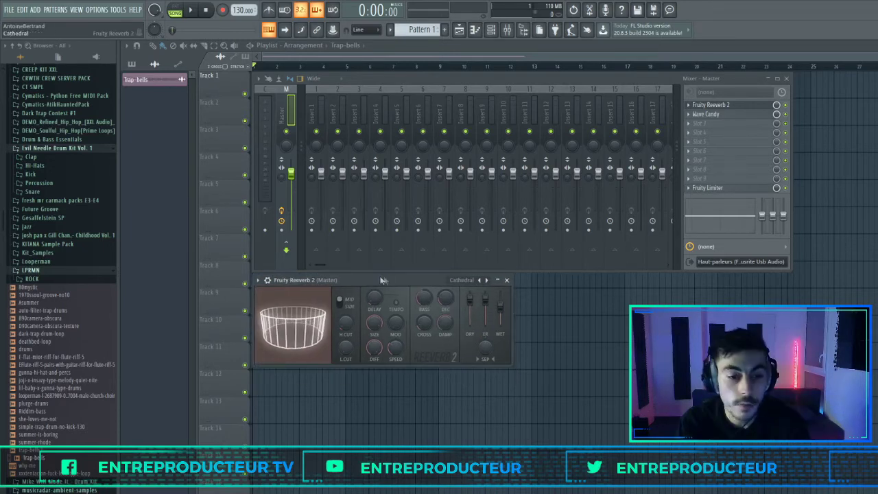
left_click_drag(508, 313, 501, 283)
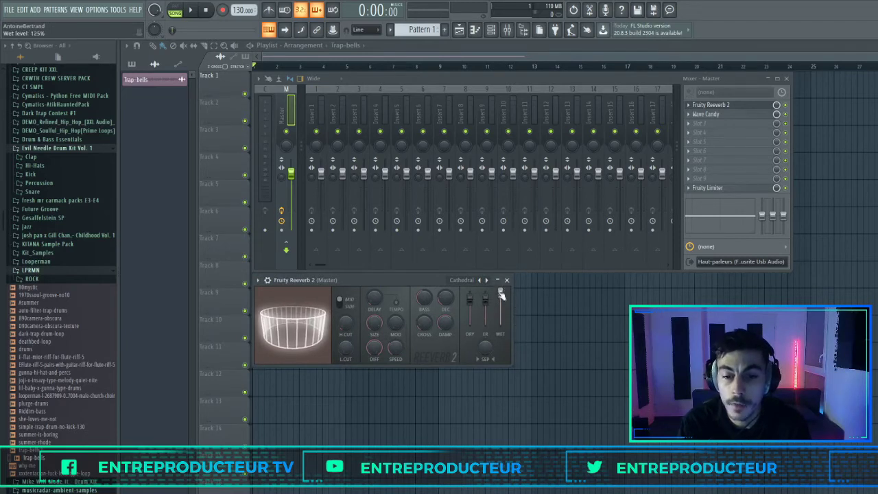
left_click_drag(426, 300, 447, 319)
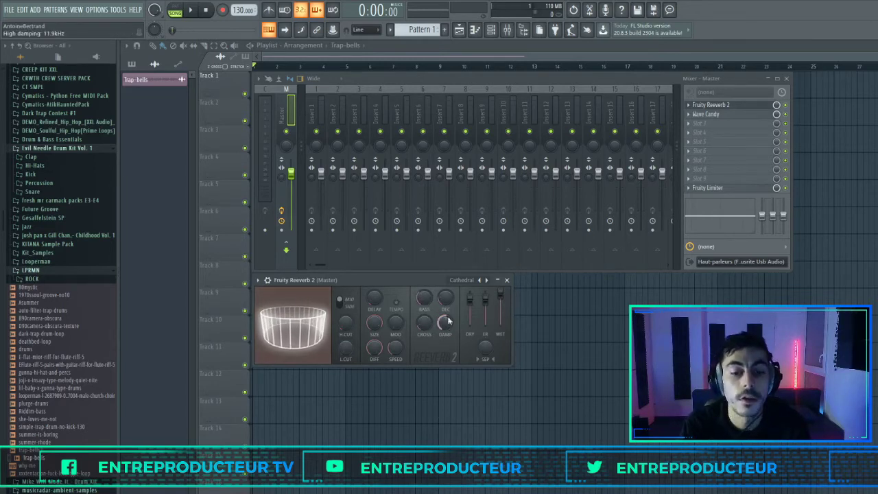
Sweep the reverb's crossover frequency and leave it at about 501 Hz
left_click_drag(424, 323, 424, 318)
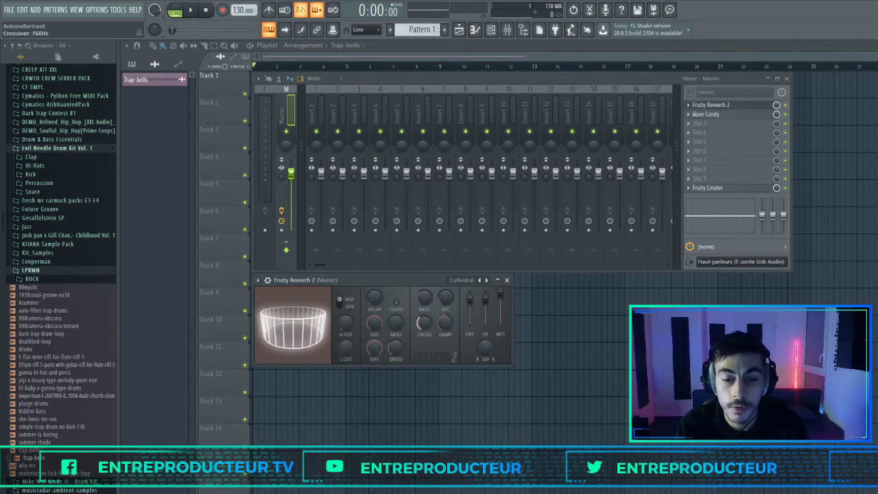
left_click_drag(426, 322, 425, 335)
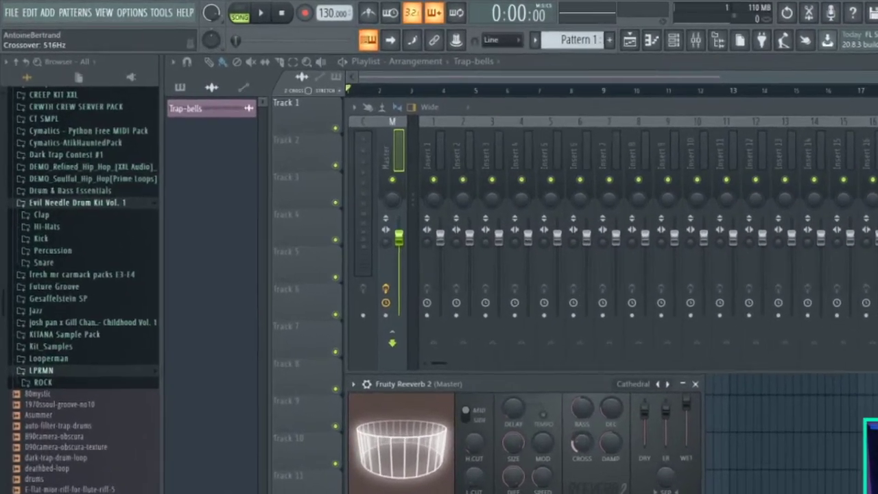
left_click_drag(581, 443, 582, 451)
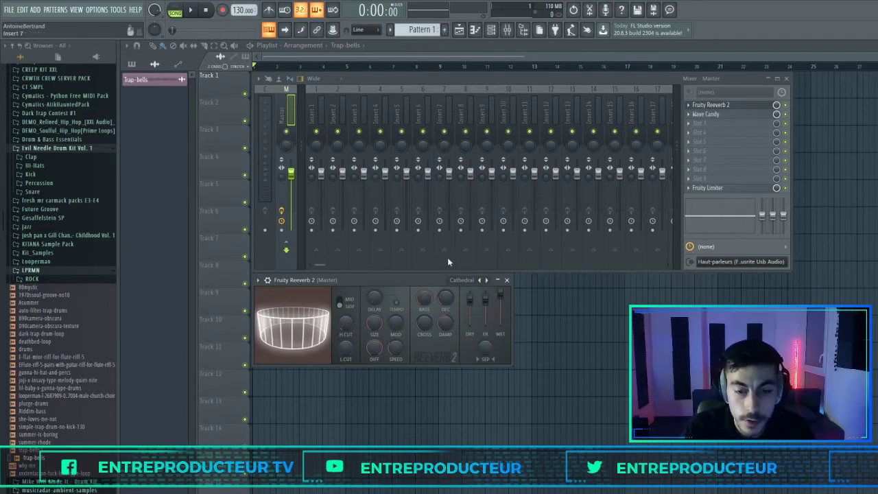
Audition the loop with a long reverb predelay, reducing the predelay to about 648 ms during playback
key("space")
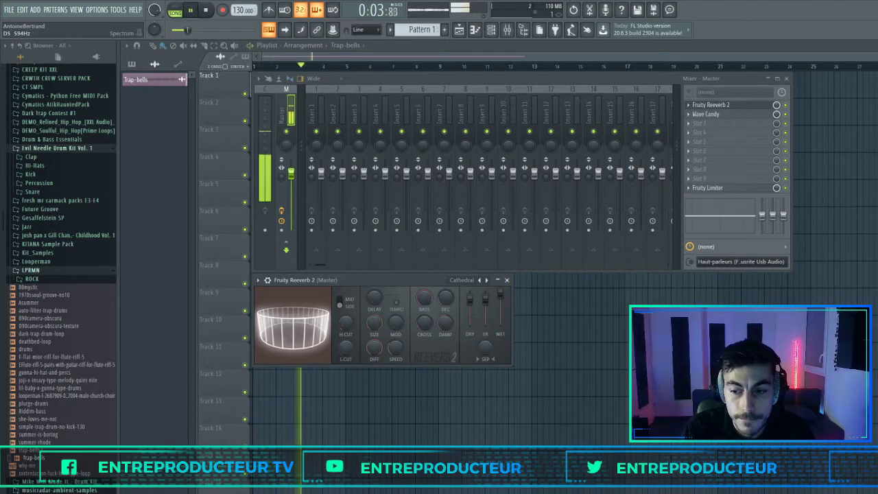
key("space")
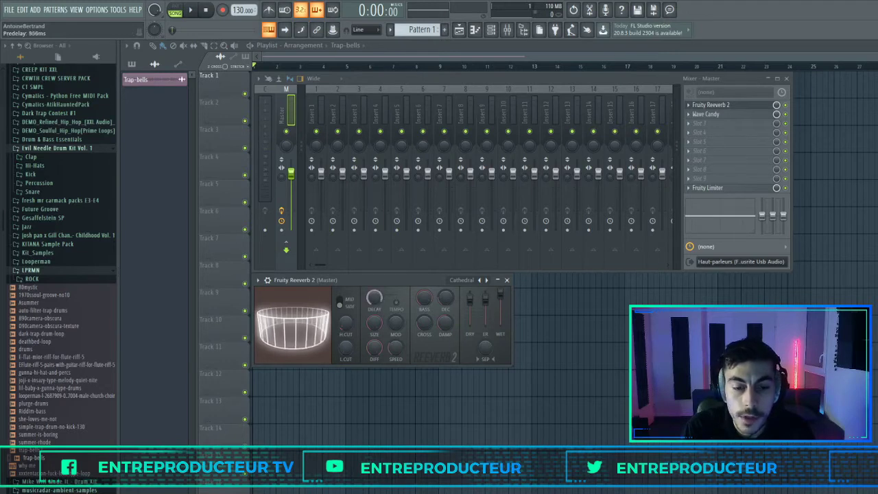
key("space")
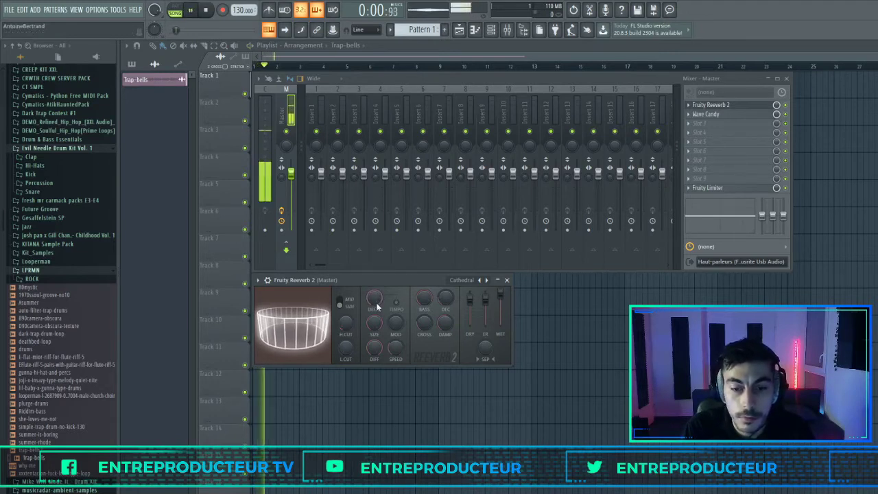
scroll(375, 301, "down", 10)
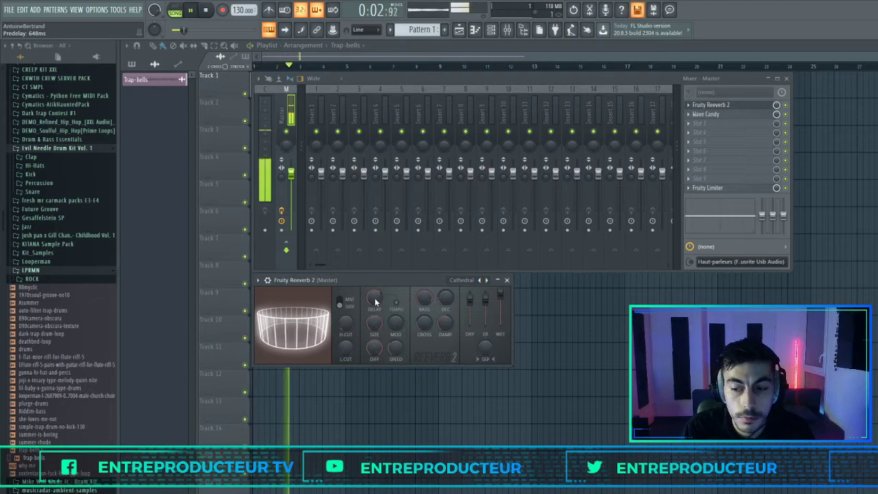
key("space")
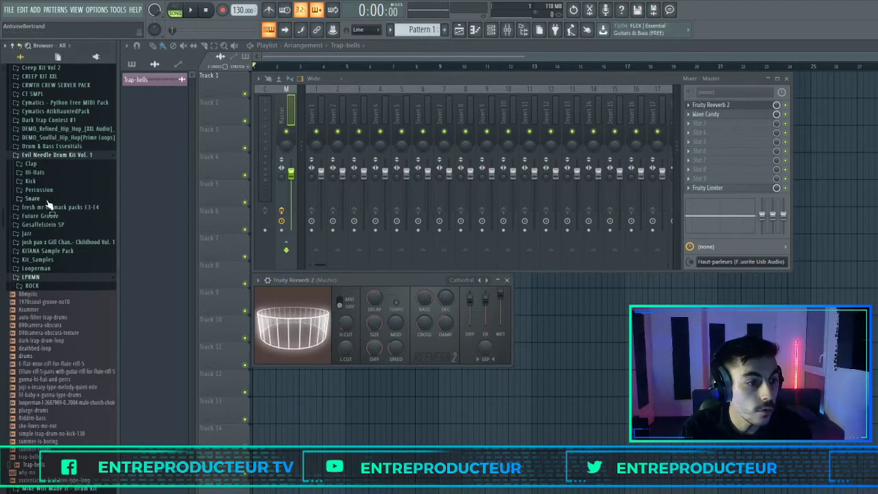
Preview Hi-Hat 07 and Hi-Hat 15 from the Evil Needle kit's Hi-Hats folder through the reverb
left_click(34, 172)
left_click(49, 227)
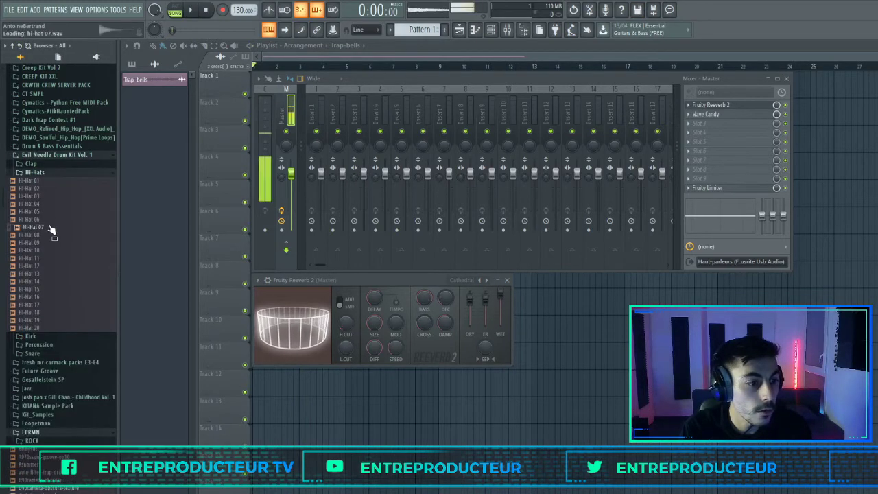
left_click(34, 289)
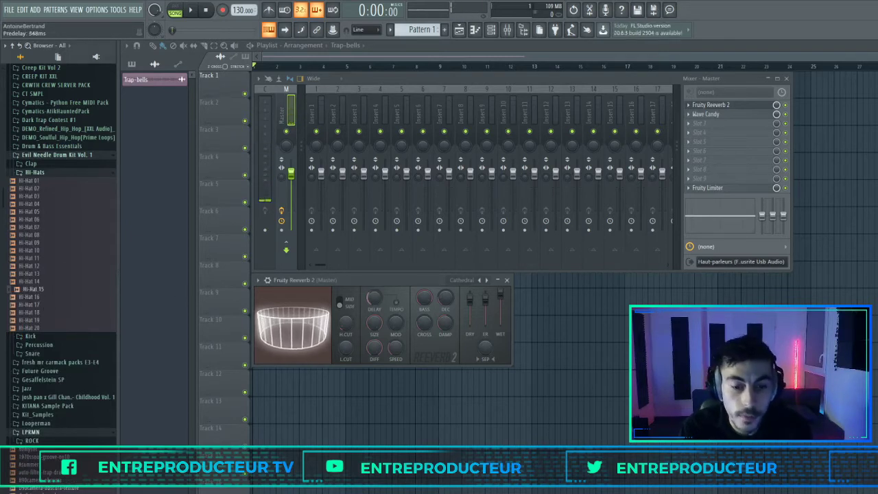
left_click(29, 289)
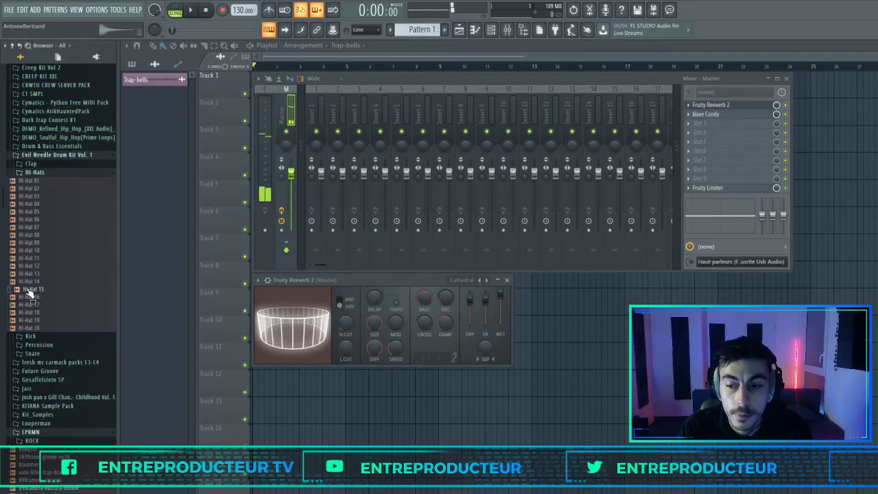
left_click(28, 291)
left_click(28, 291)
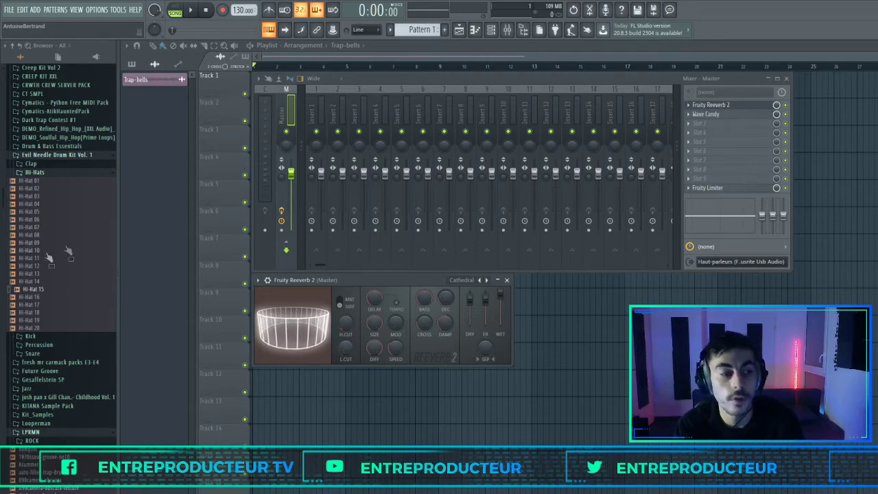
Replay Hi-Hat 15 several times to hear the delayed reverb and reduce the predelay further
left_click(33, 290)
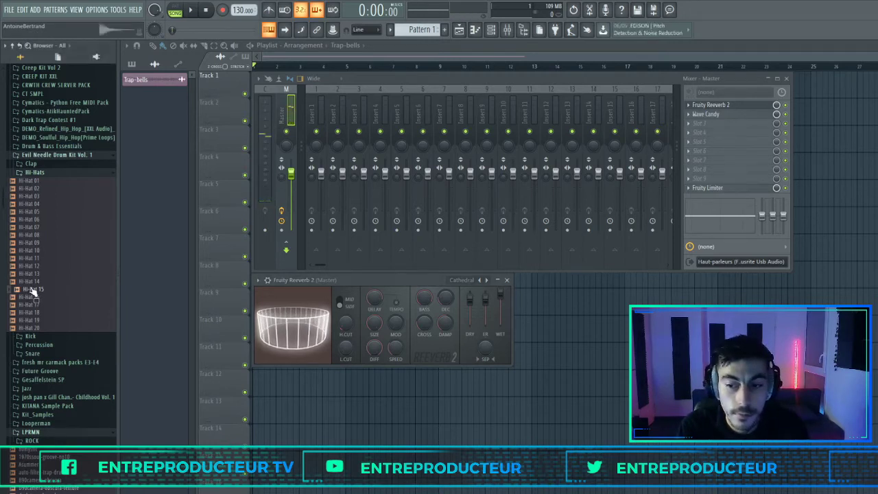
left_click(33, 291)
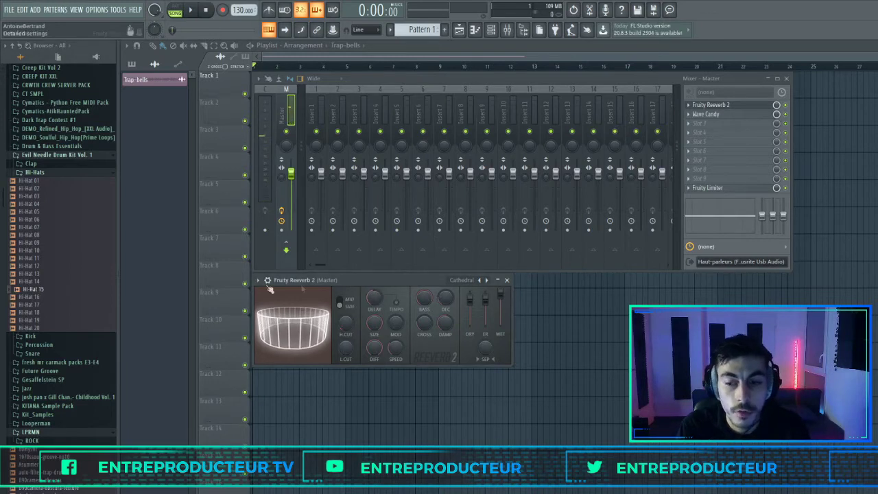
left_click(39, 290)
left_click(47, 292)
left_click_drag(374, 297, 378, 328)
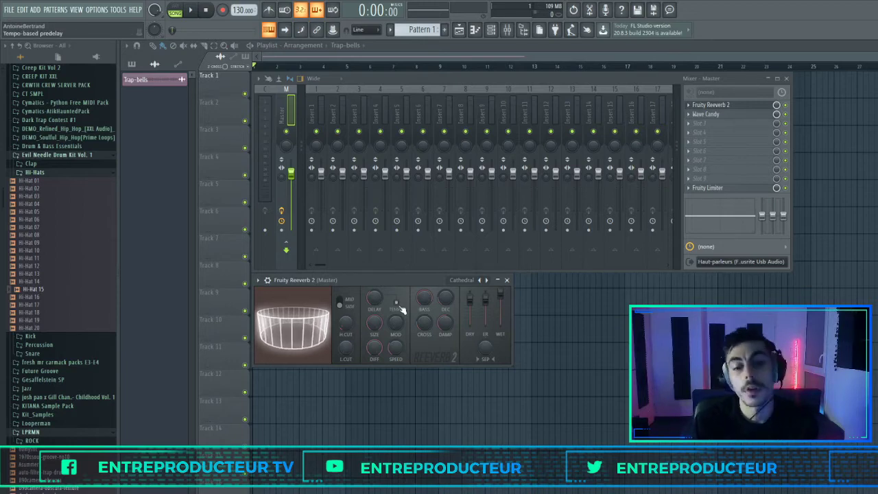
Toggle tempo-based predelay, leaving it enabled, and play the loop with the metronome on
left_click(398, 304)
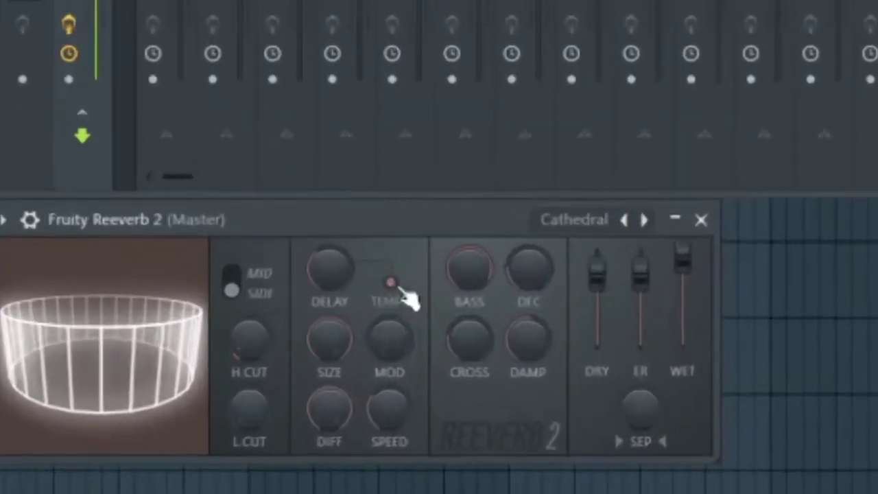
left_click(398, 287)
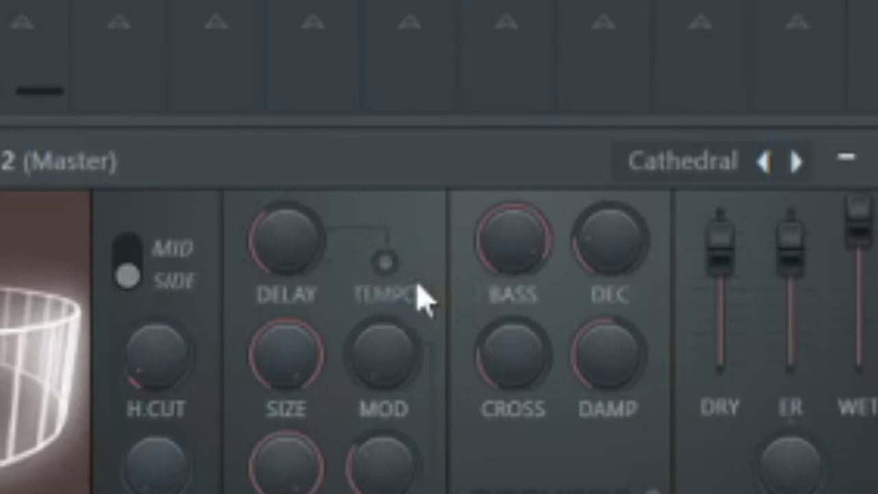
left_click(388, 261)
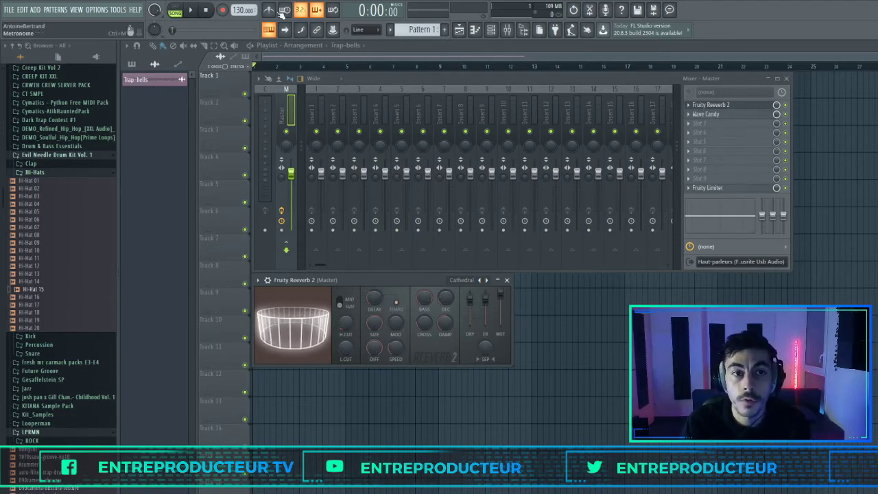
left_click(192, 9)
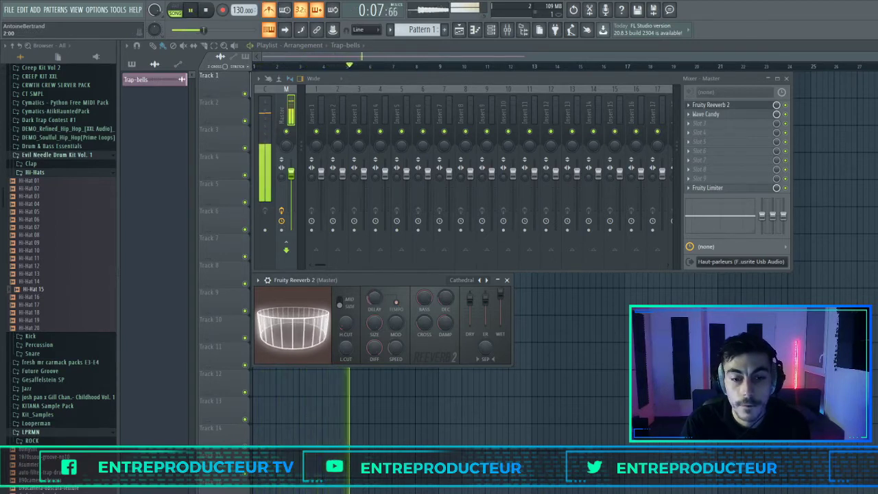
left_click(207, 10)
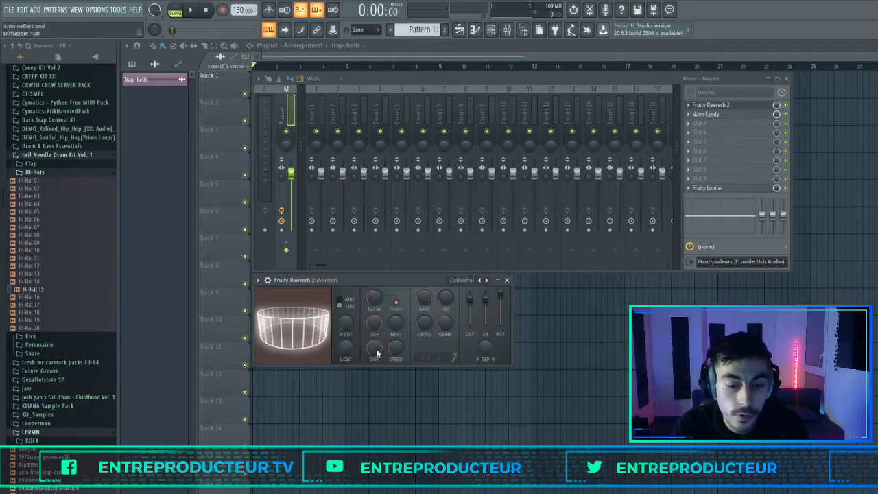
Shrink the reverb's room size, adjust the diffusion and enlarge the room again
left_click_drag(374, 322, 403, 344)
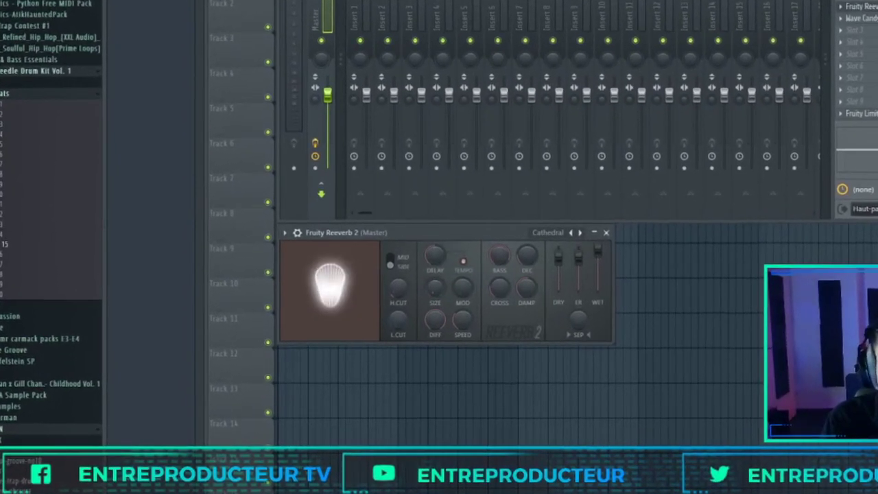
left_click_drag(434, 315, 435, 320)
left_click_drag(435, 290, 466, 264)
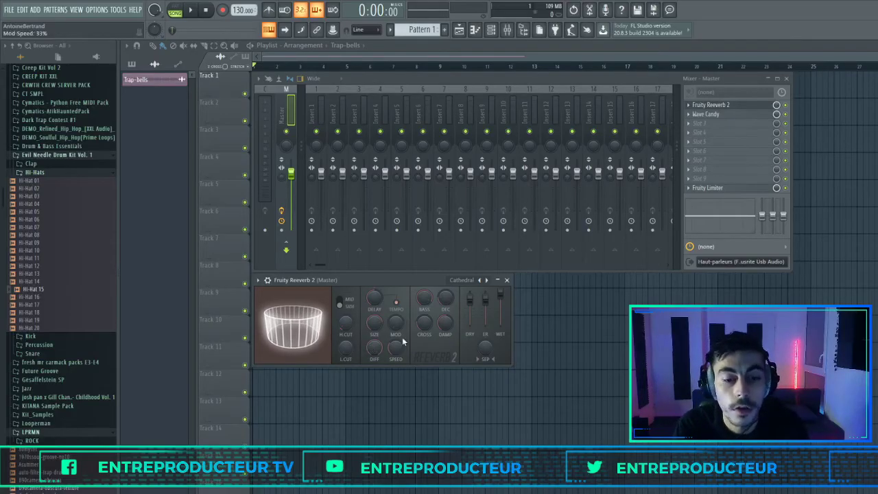
Set the reverb's diffusion to 0, audition the loop and raise the diffusion again
mouse_move(377, 354)
left_mouse_down()
mouse_move(376, 388)
mouse_move(371, 347)
left_mouse_up()
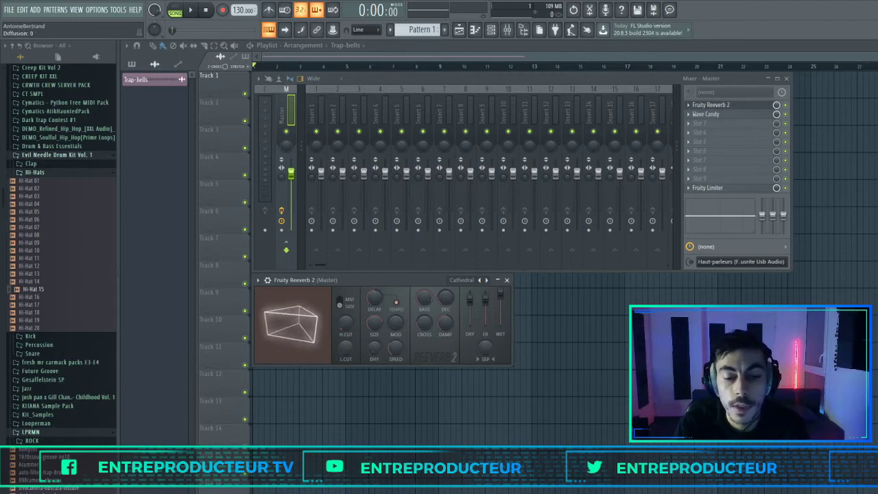
key("space")
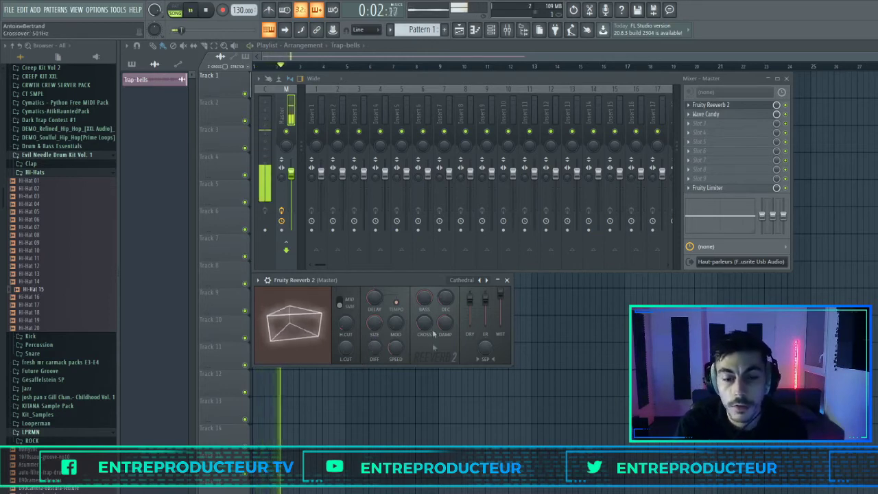
key("space")
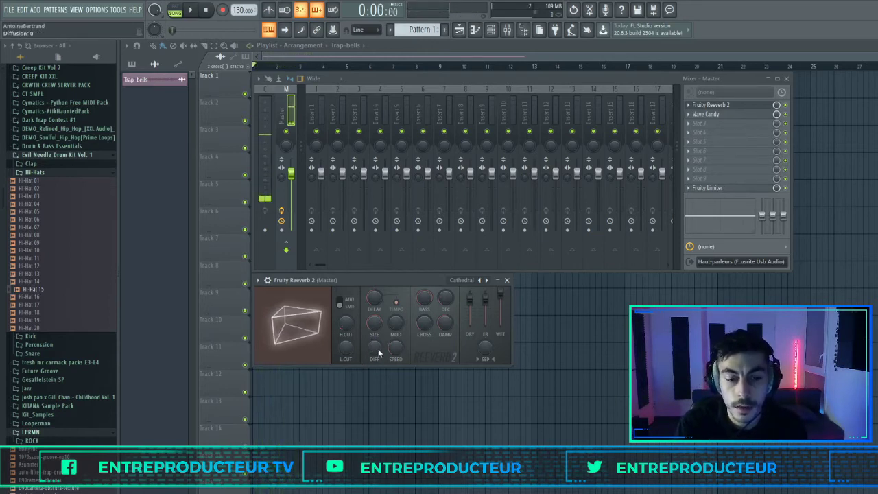
left_click_drag(376, 348, 376, 309)
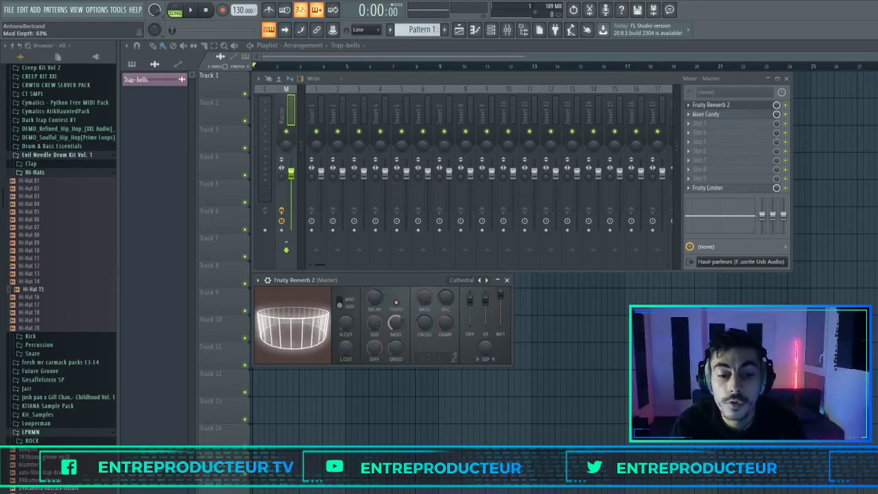
Audition the loop while varying the reverb's modulation depth up to 100% and its speed, and preview Hi-Hat 13 and Hi-Hat 11
left_click_drag(398, 356, 398, 347)
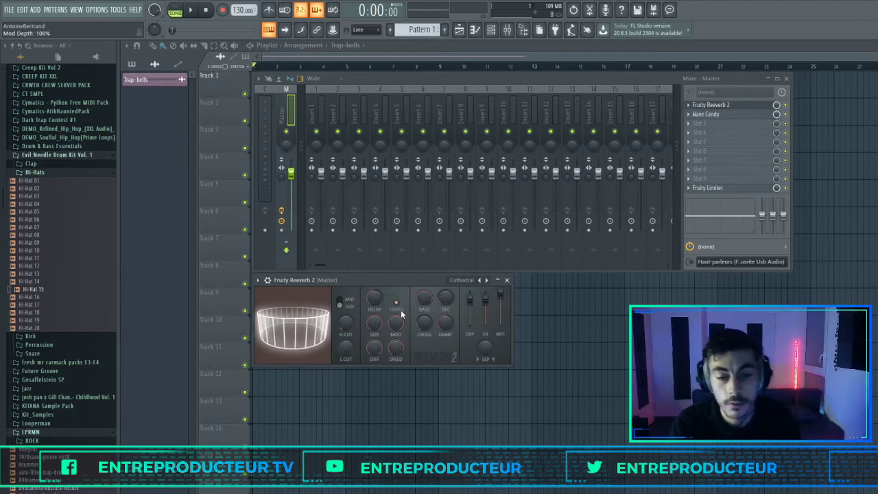
key("space")
left_click_drag(397, 324, 397, 329)
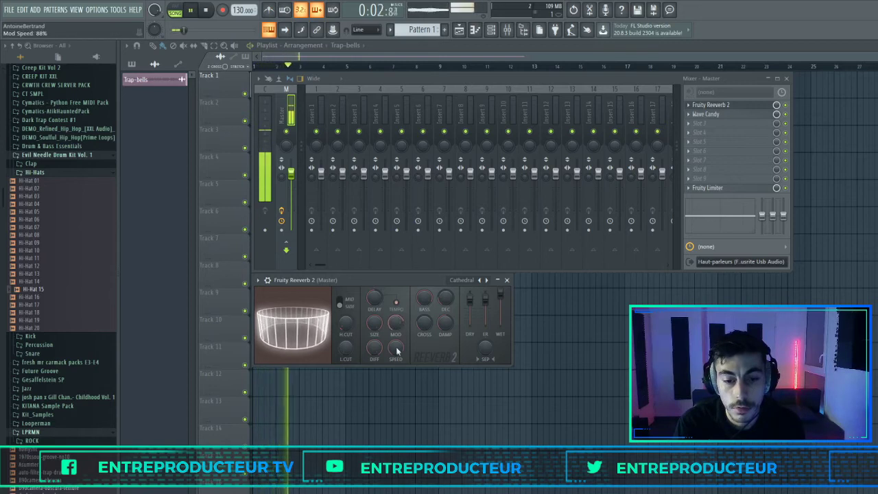
mouse_move(397, 348)
left_mouse_down()
mouse_move(396, 339)
mouse_move(396, 353)
left_mouse_up()
key("space")
left_click(34, 274)
left_click(41, 259)
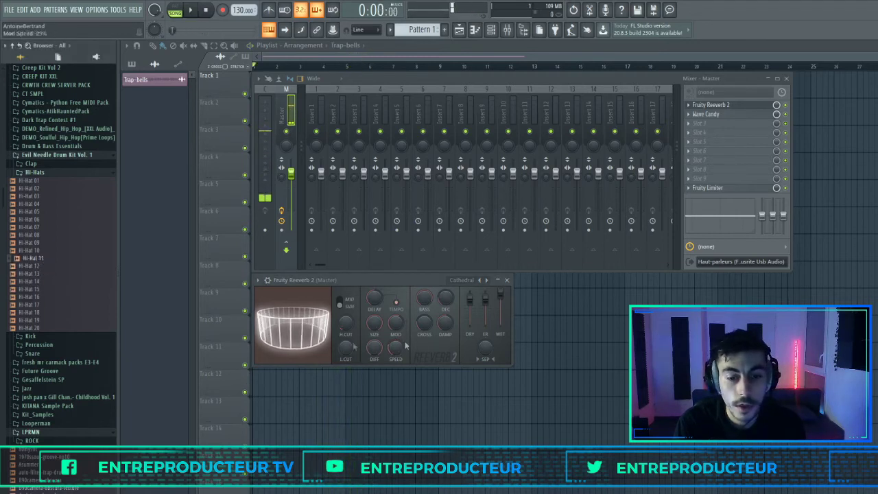
Reload the Cathedral preset, preview Hi-Hat 10 and lower the reverb's modulation depth
left_click(486, 280)
left_click(485, 281)
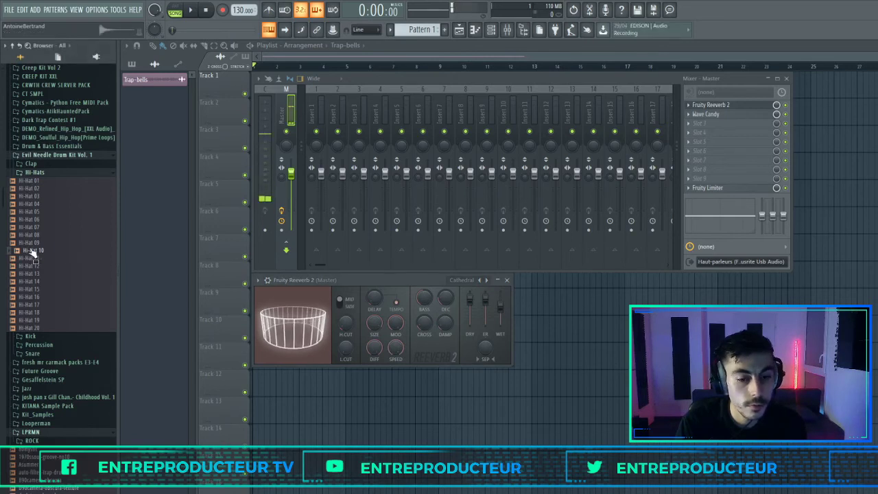
left_click_drag(398, 316, 398, 384)
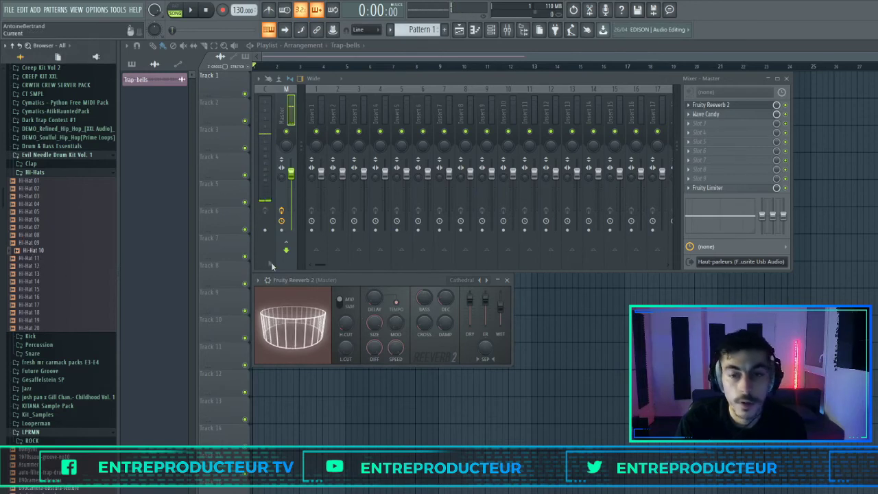
left_click_drag(415, 280, 502, 314)
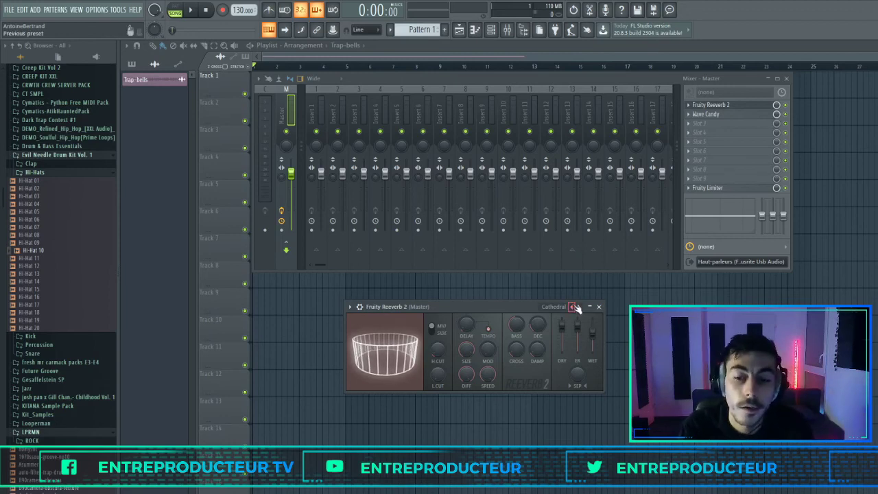
left_click_drag(497, 308, 407, 282)
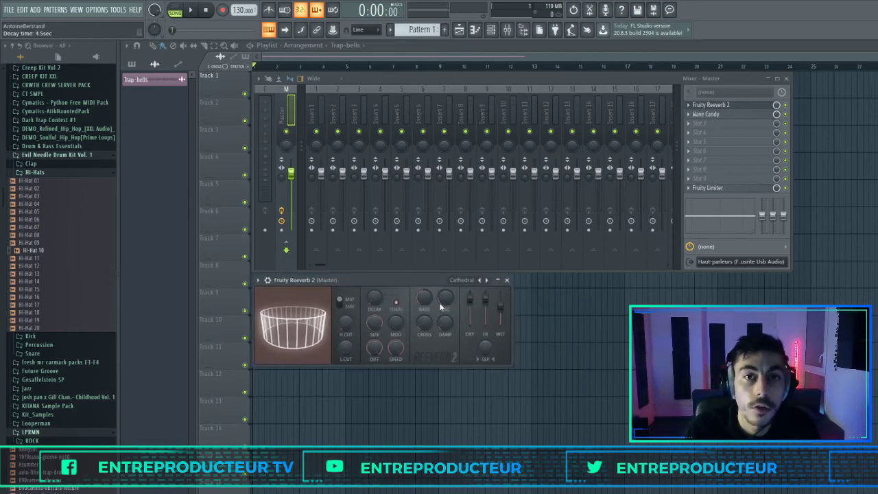
left_click_drag(395, 280, 396, 324)
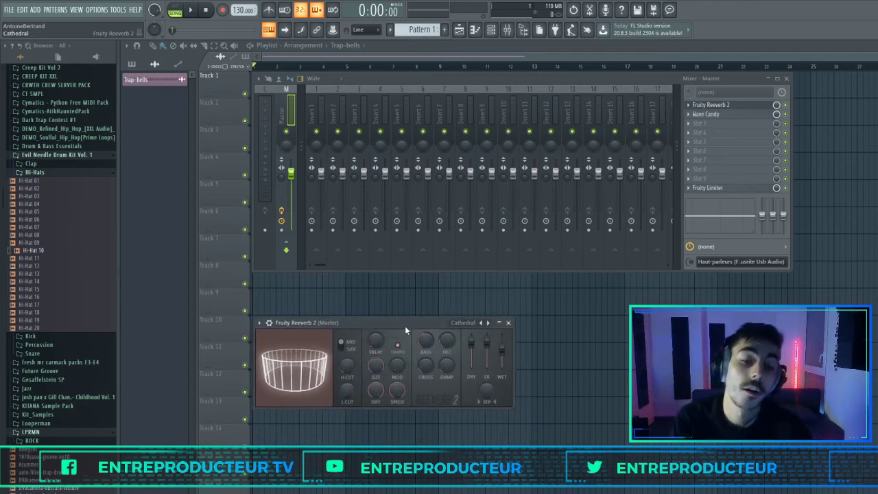